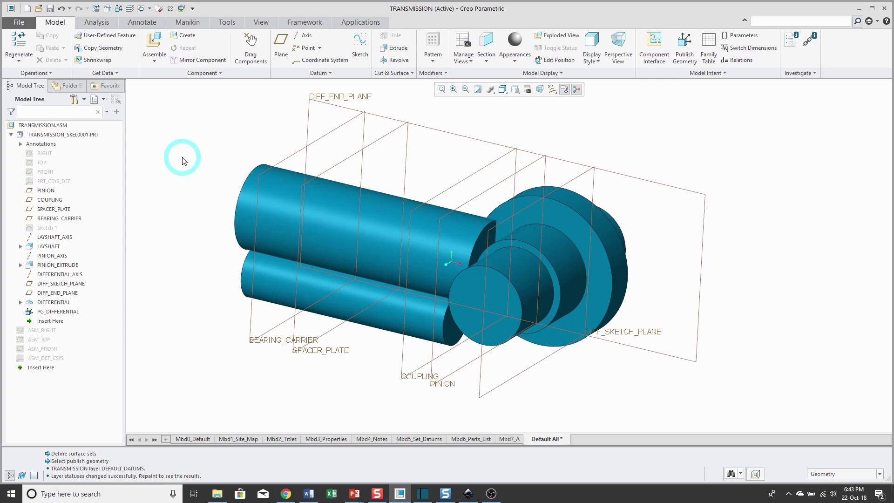
# Create a new part named DIFFERENTIAL in the TRANSMISSION assembly, copied from the template.
pyautogui.click(184, 36)
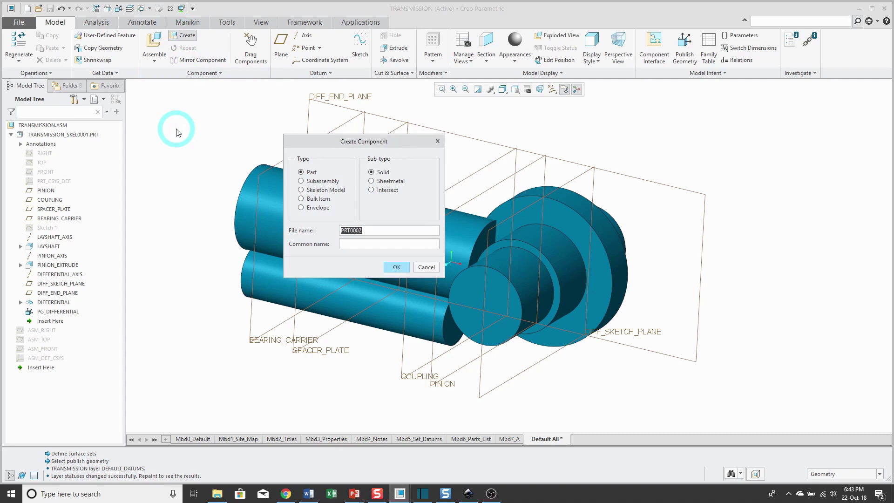
pyautogui.write('differential')
pyautogui.click(401, 269)
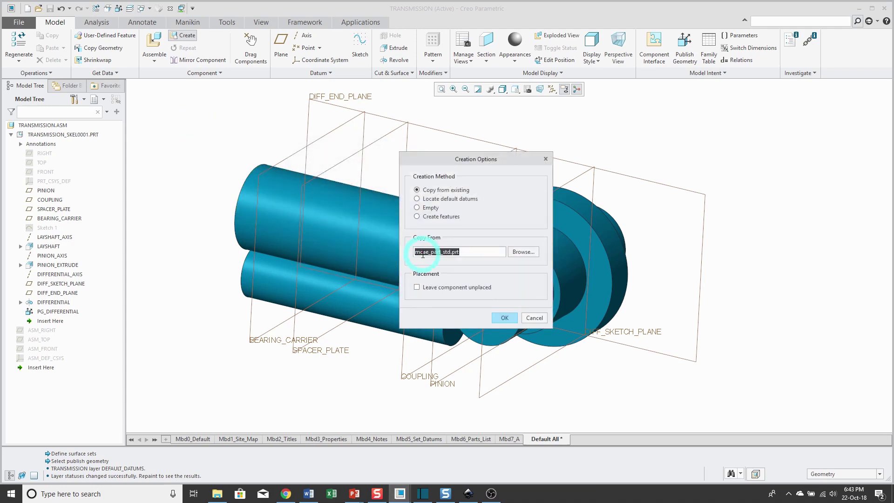
pyautogui.click(506, 319)
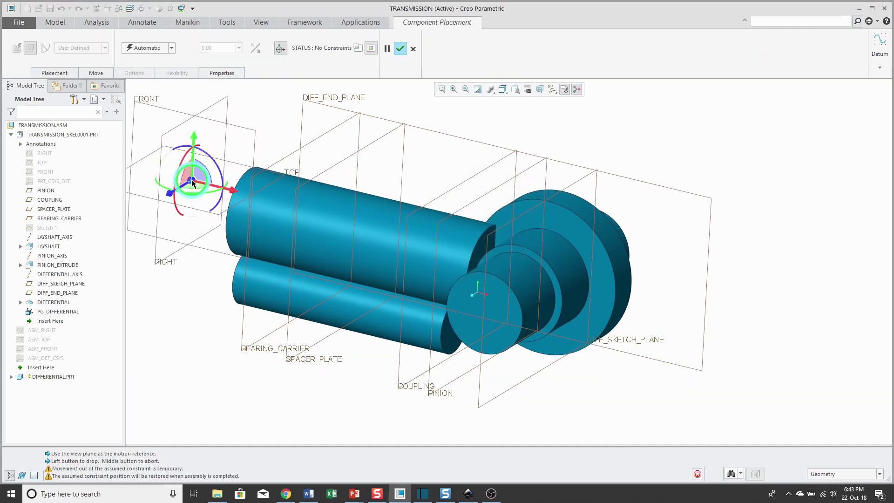
# Place the DIFFERENTIAL part with a Default Constraint and finish placement.
pyautogui.rightClick(240, 148)
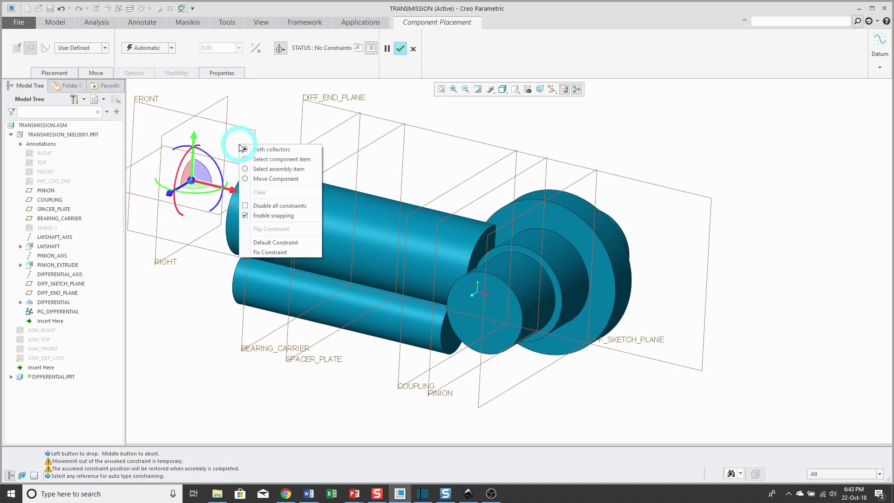
pyautogui.click(270, 246)
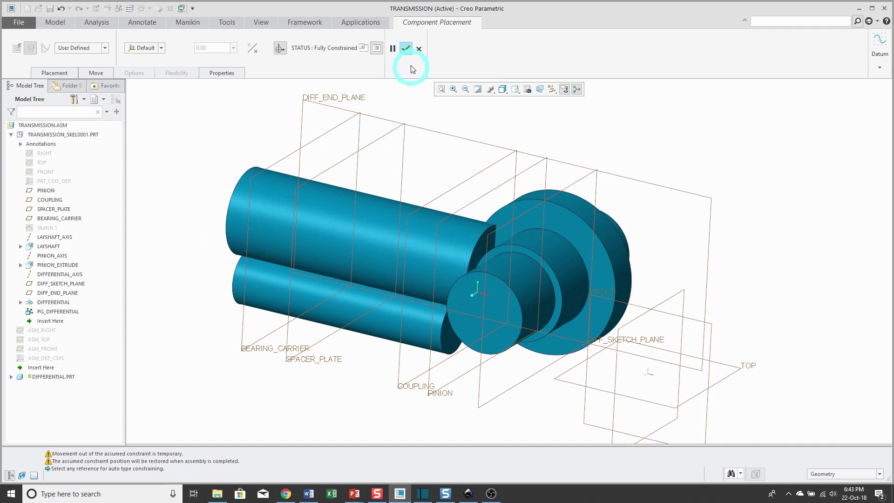
pyautogui.click(406, 49)
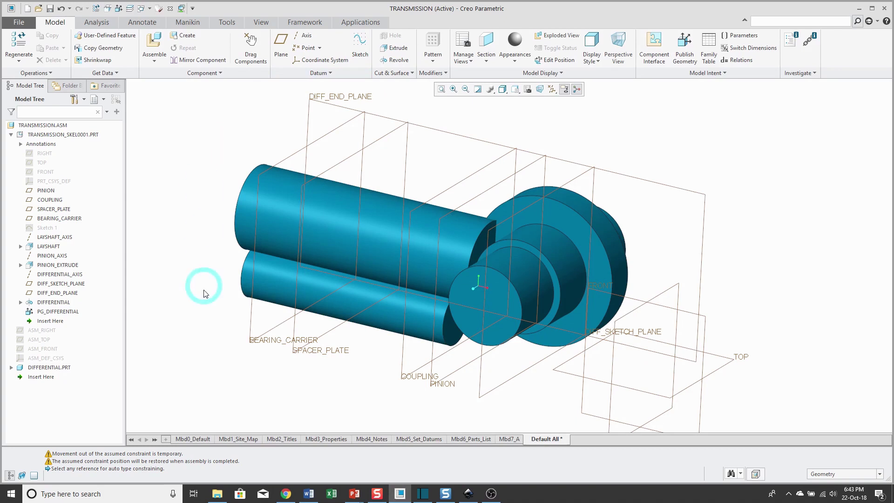
# Activate DIFFERENTIAL and copy the published PG_DIFFERENTIAL geometry into it.
pyautogui.click(52, 367)
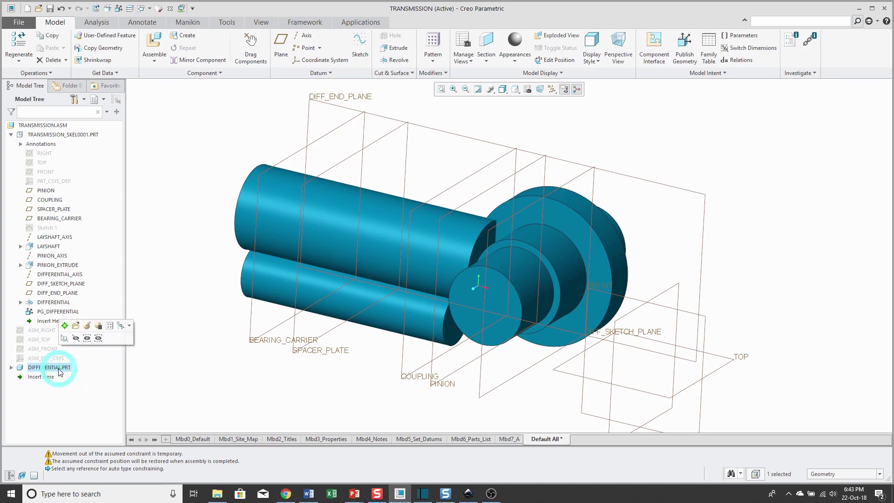
pyautogui.click(66, 326)
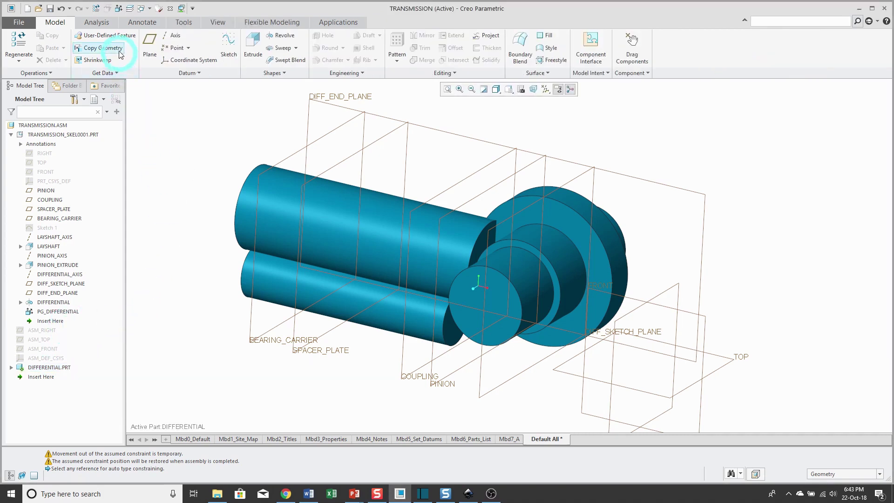
pyautogui.click(103, 48)
pyautogui.click(191, 135)
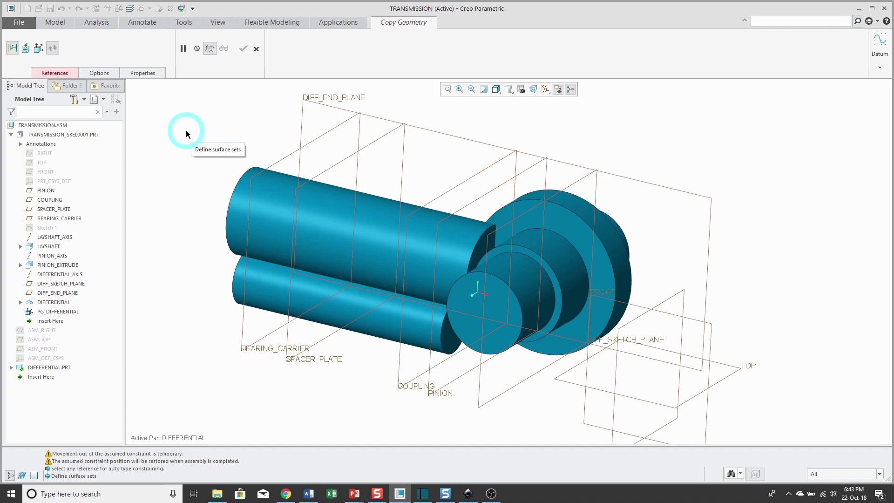
pyautogui.click(38, 50)
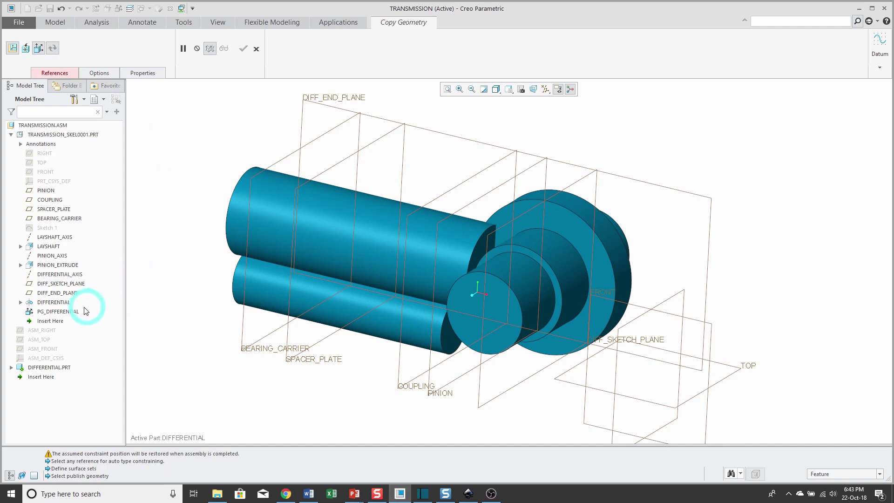
pyautogui.click(67, 312)
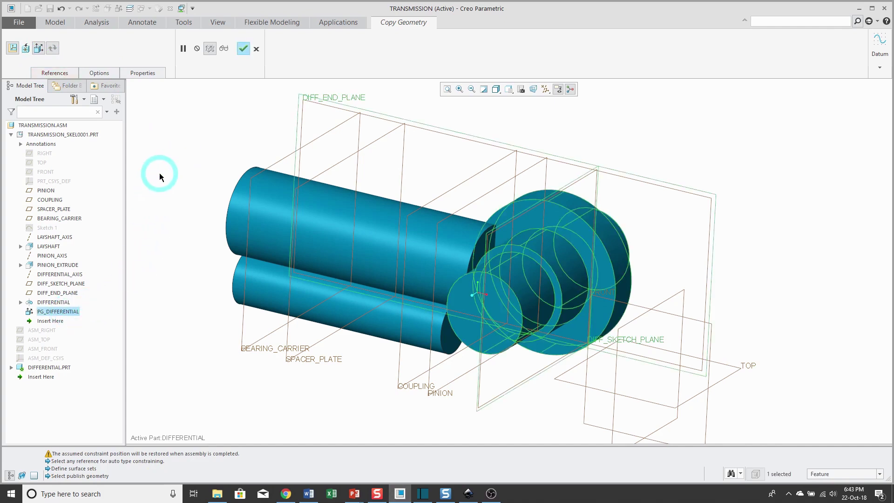
# Rename the copy geometry feature to CG_TRANSMISSION_SKEL and complete it.
pyautogui.click(102, 75)
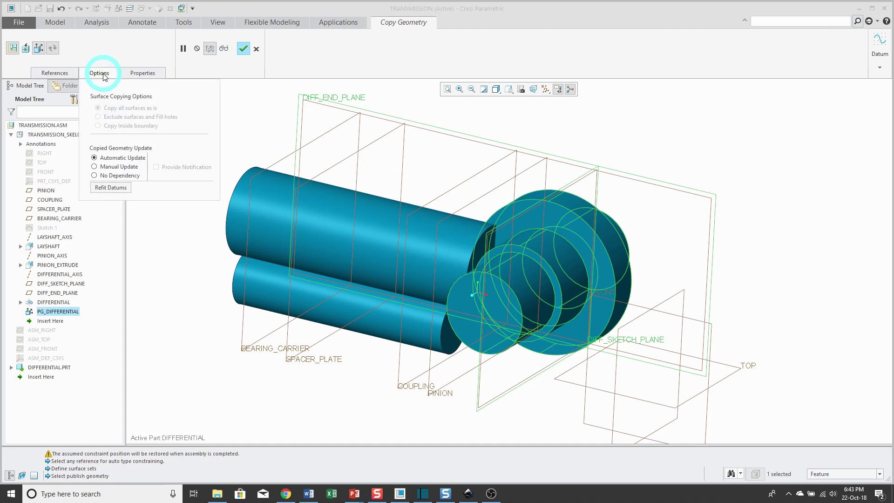
pyautogui.click(139, 75)
pyautogui.doubleClick(170, 97)
pyautogui.write('cg')
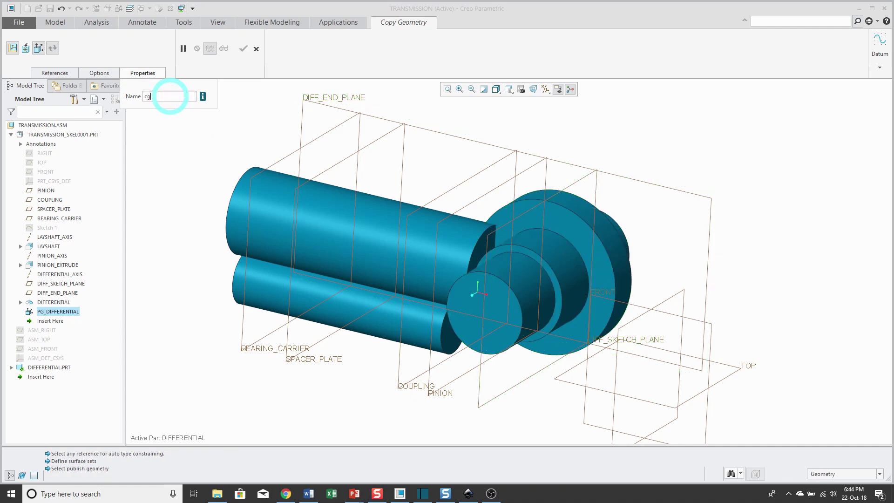
pyautogui.write('_transmission_sk')
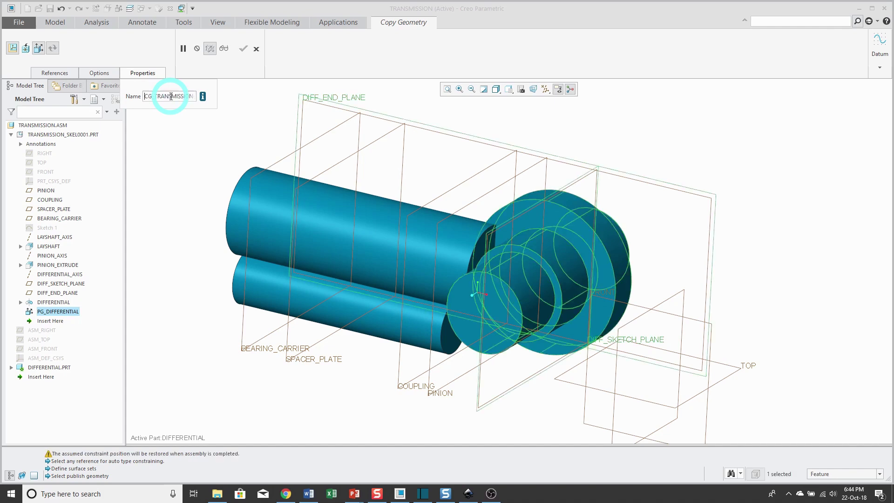
pyautogui.press('Return')
pyautogui.click(243, 48)
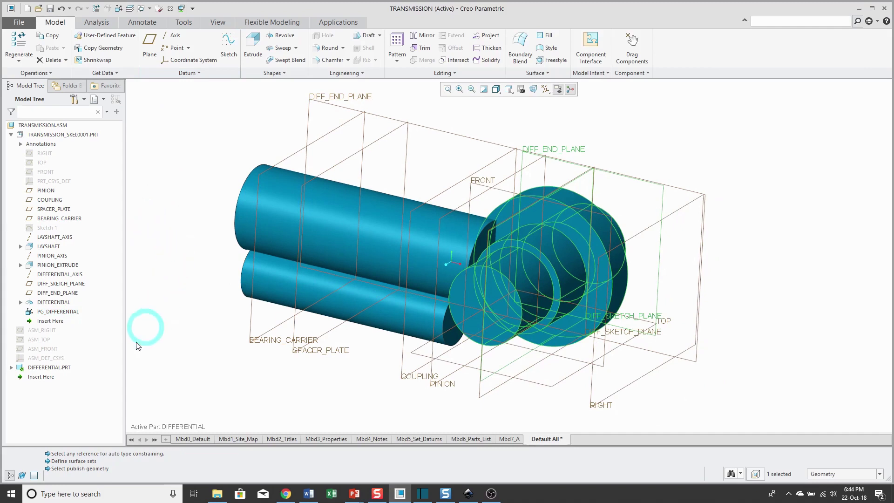
# Open DIFFERENTIAL.PRT in its own window and widen the model tree's name column.
pyautogui.click(52, 368)
pyautogui.click(57, 325)
pyautogui.moveTo(314, 268); pyautogui.dragTo(306, 241, button='middle')
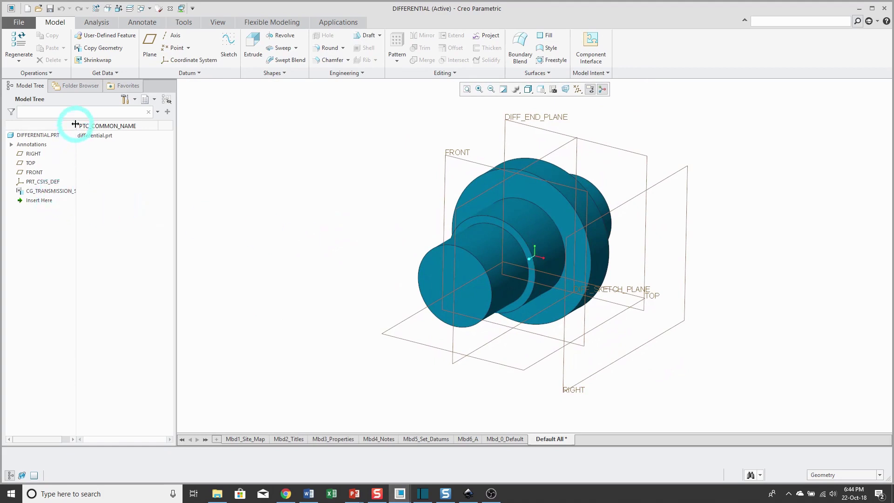
pyautogui.moveTo(76, 125); pyautogui.dragTo(118, 125)
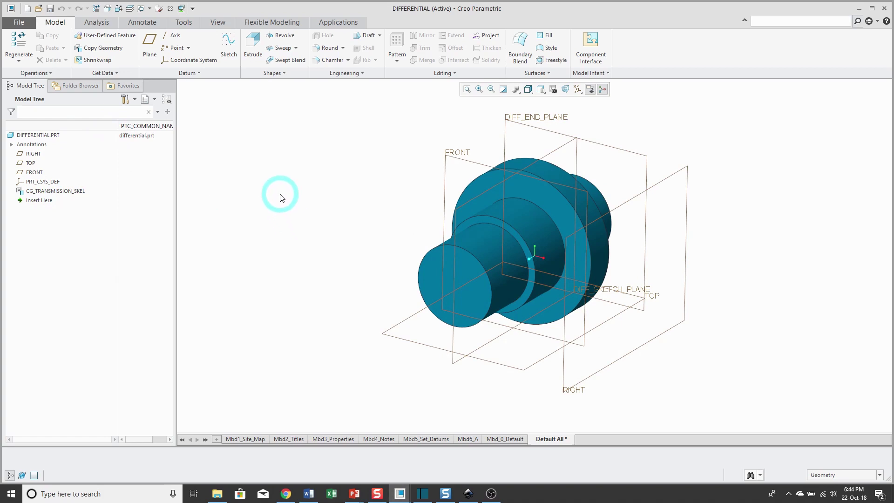
# Hide the DEFAULT_DATUMS layer and close the Layers panel.
pyautogui.click(130, 11)
pyautogui.rightClick(842, 87)
pyautogui.click(813, 122)
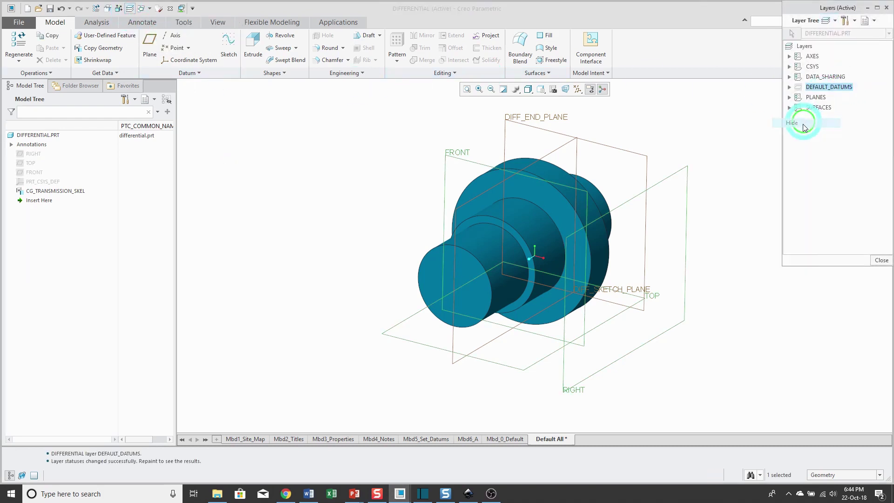
pyautogui.click(882, 260)
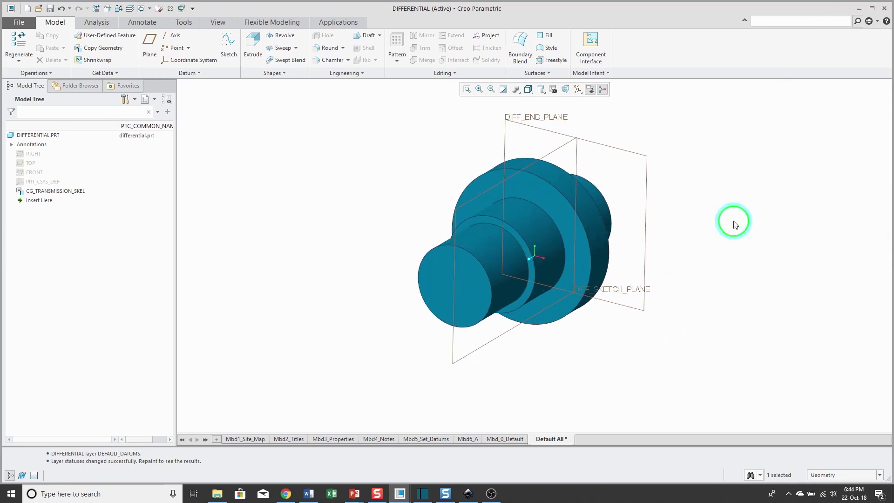
pyautogui.moveTo(721, 216)
pyautogui.mouseDown(button='middle')
pyautogui.moveTo(700, 205)
pyautogui.moveTo(718, 204)
pyautogui.moveTo(705, 208)
pyautogui.mouseUp(button='middle')
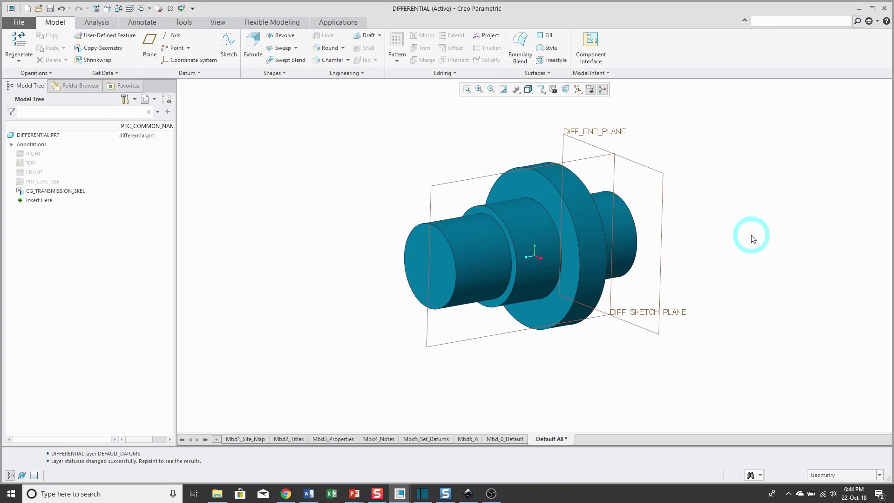
# With the Quilt filter, copy and paste the skeleton quilt as surface feature Copy 1.
pyautogui.click(830, 475)
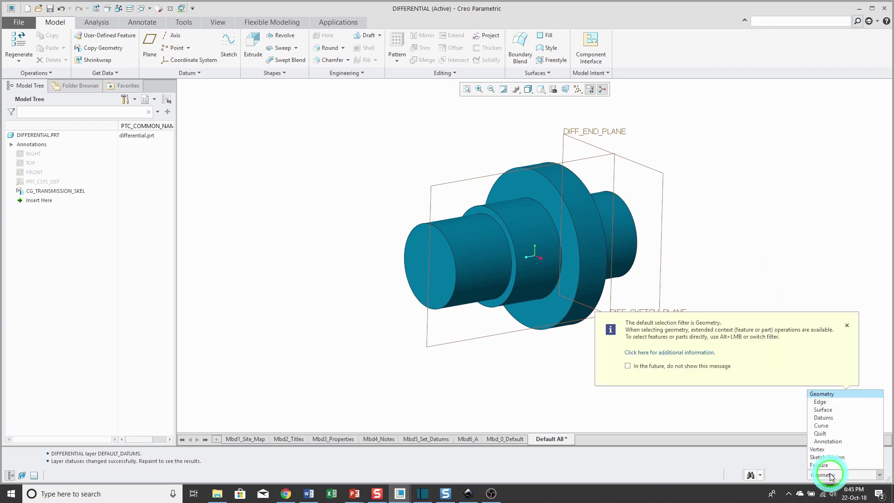
pyautogui.click(822, 433)
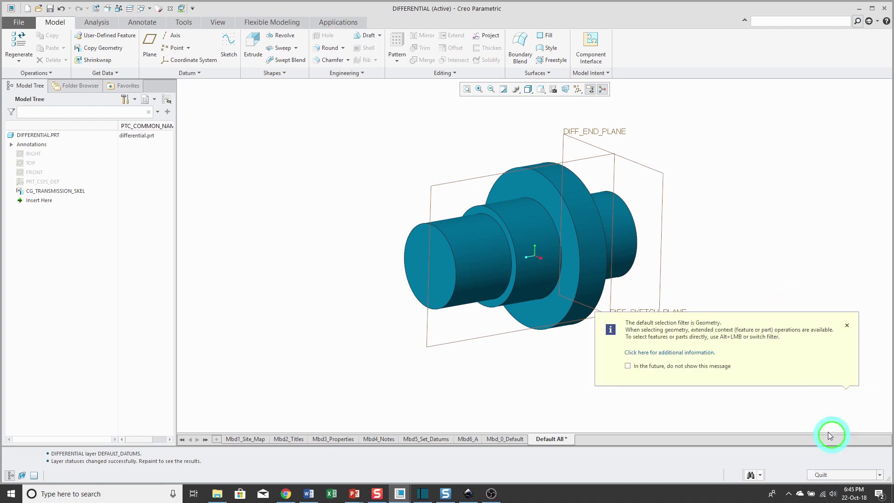
pyautogui.click(506, 263)
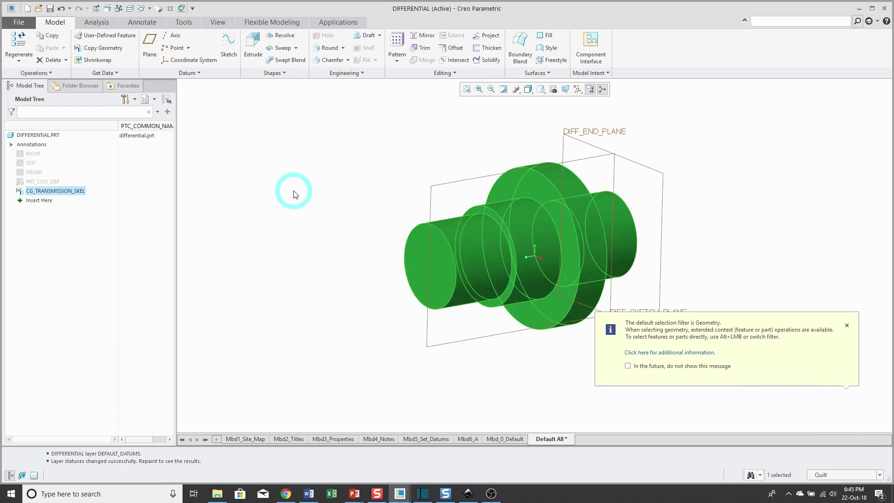
pyautogui.click(58, 40)
pyautogui.click(52, 49)
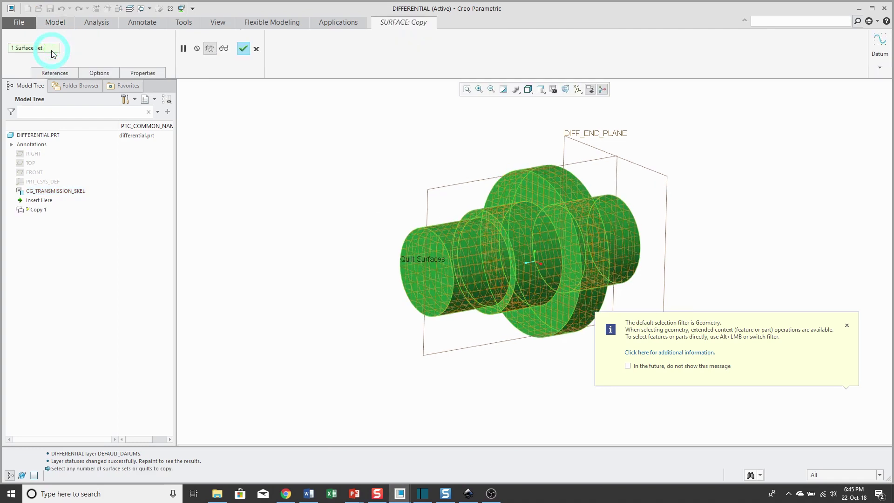
pyautogui.click(243, 49)
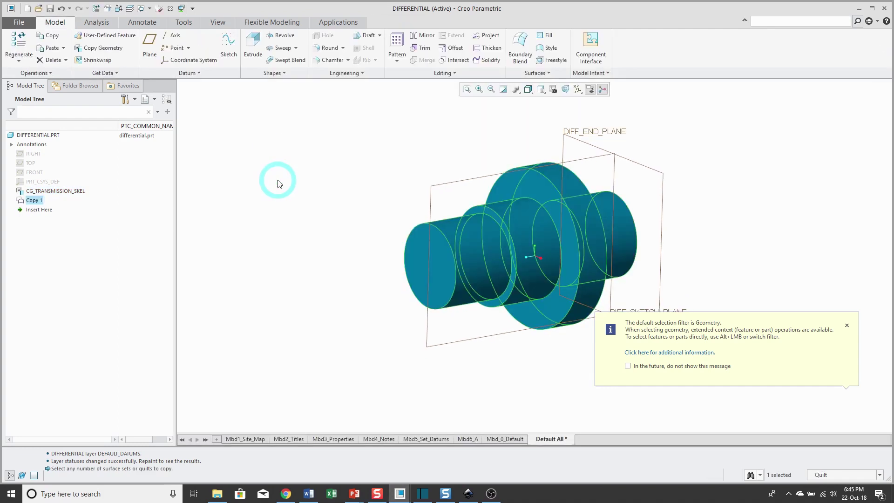
pyautogui.click(279, 180)
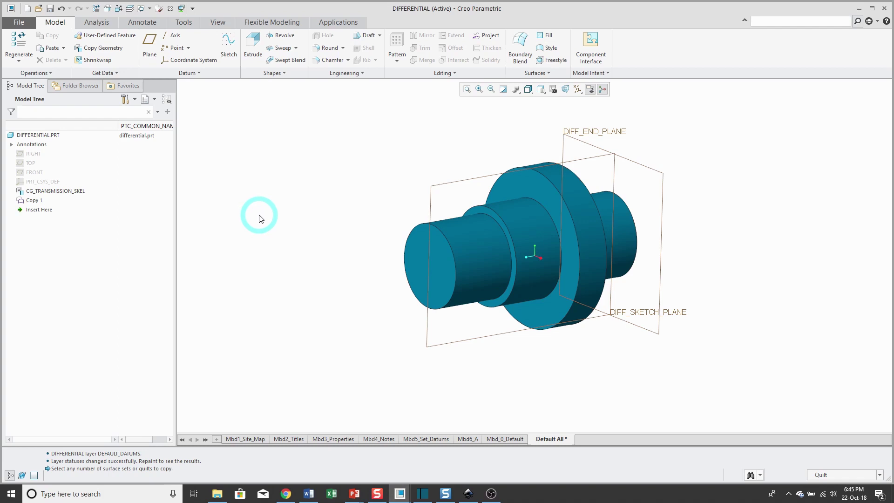
# Create planar cross-section A through DIFF_SKETCH_PLANE.
pyautogui.click(217, 23)
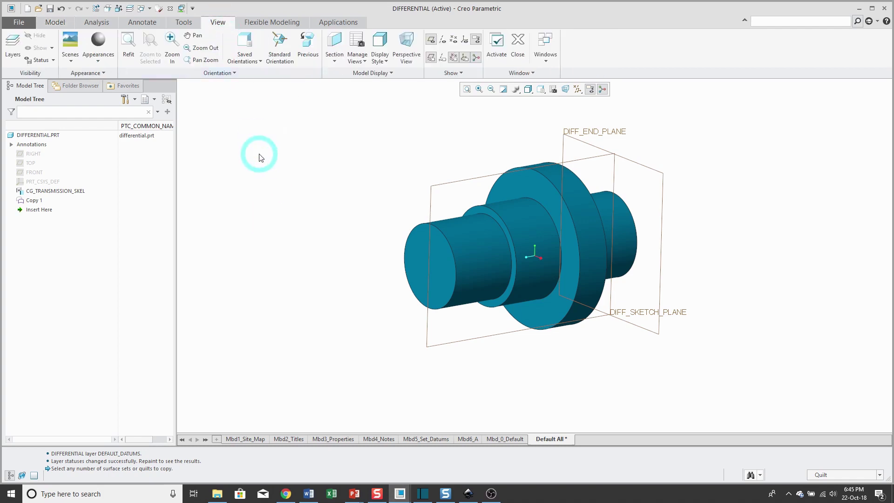
pyautogui.click(335, 58)
pyautogui.click(377, 108)
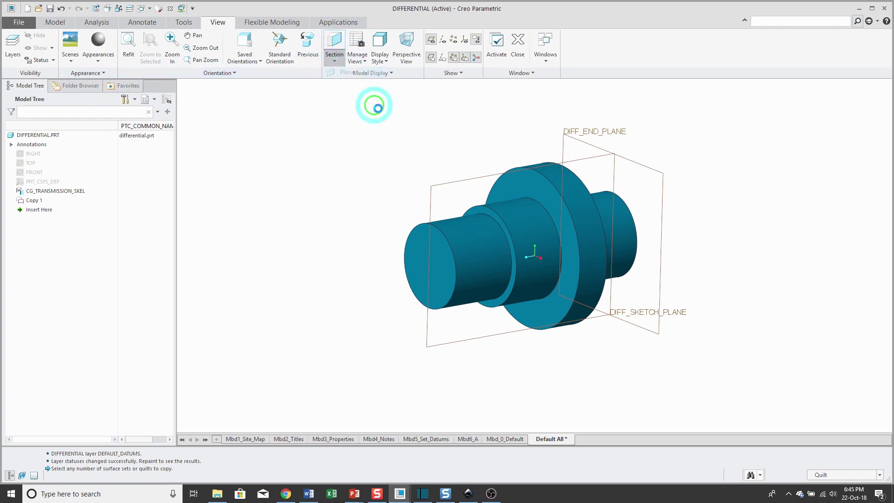
pyautogui.click(429, 192)
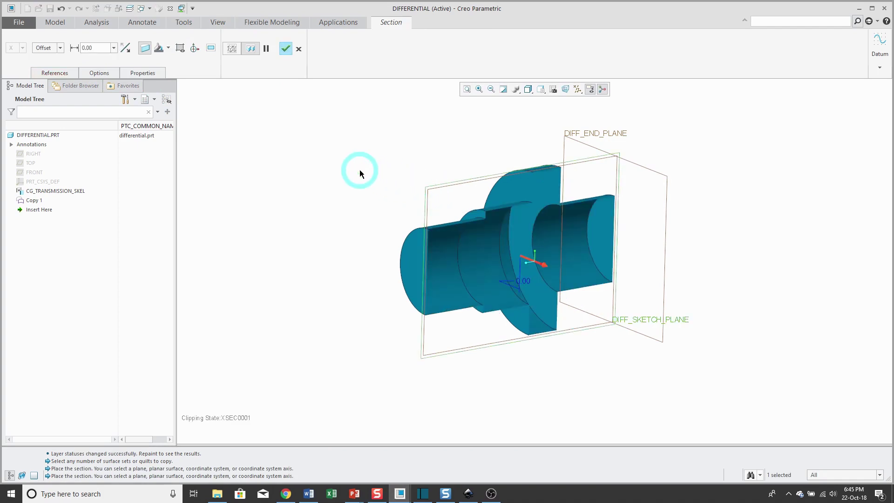
pyautogui.click(143, 74)
pyautogui.doubleClick(167, 97)
pyautogui.write('A')
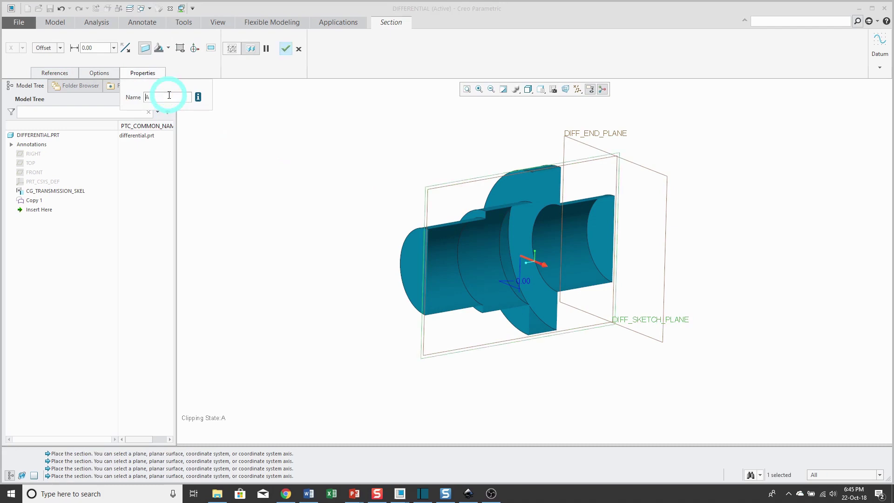
pyautogui.click(180, 48)
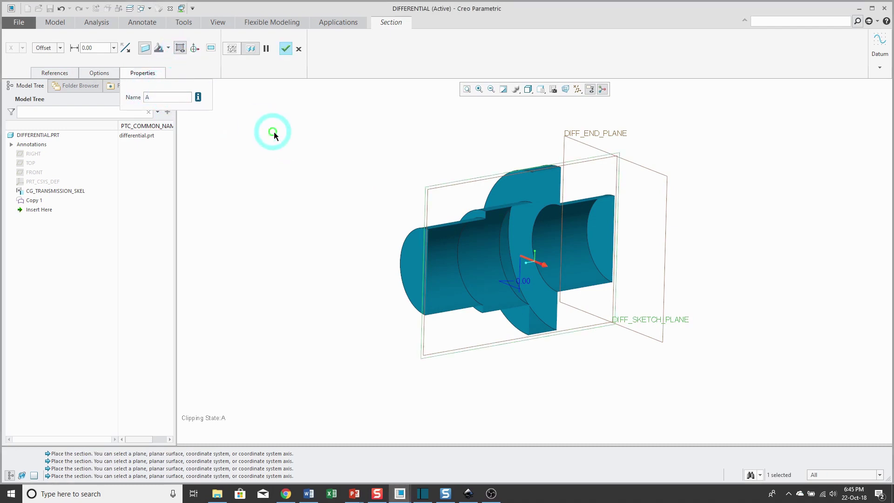
pyautogui.click(286, 50)
pyautogui.moveTo(401, 166)
pyautogui.mouseDown(button='middle')
pyautogui.moveTo(393, 174)
pyautogui.moveTo(405, 154)
pyautogui.moveTo(395, 171)
pyautogui.mouseUp(button='middle')
# Hide CG_TRANSMISSION_SKEL and select the Copy 1 quilt.
pyautogui.click(52, 191)
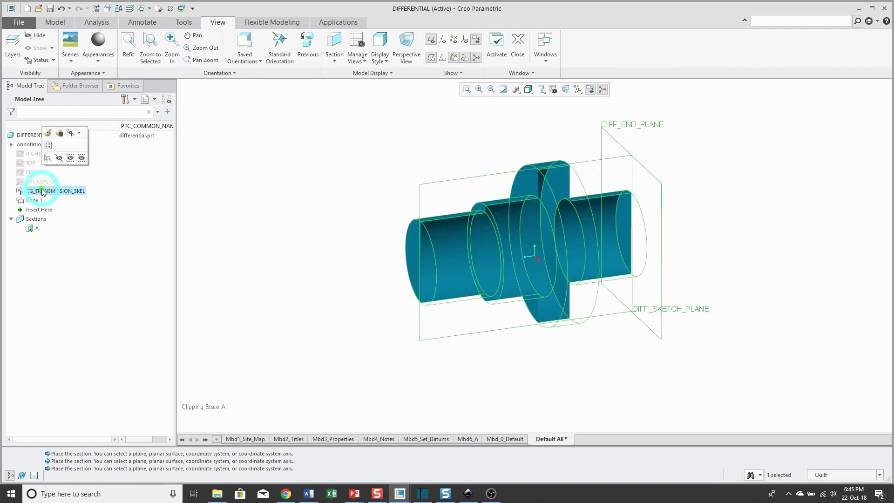
pyautogui.click(59, 158)
pyautogui.click(275, 192)
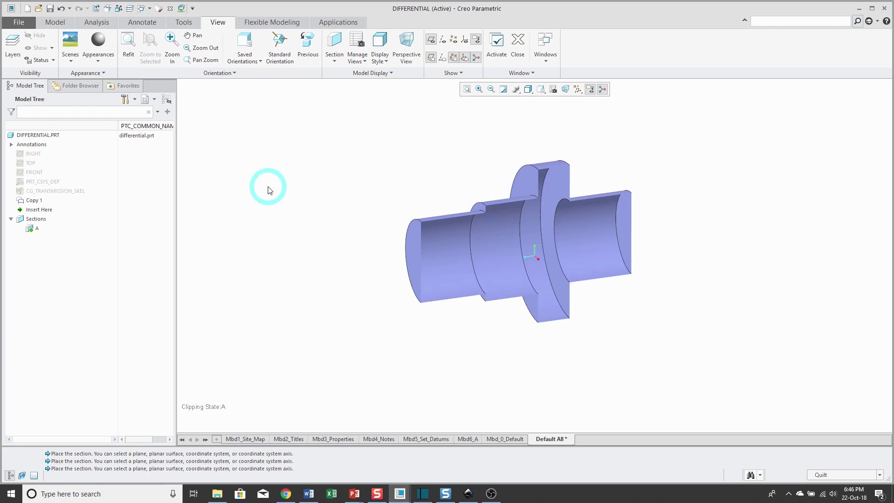
pyautogui.click(465, 241)
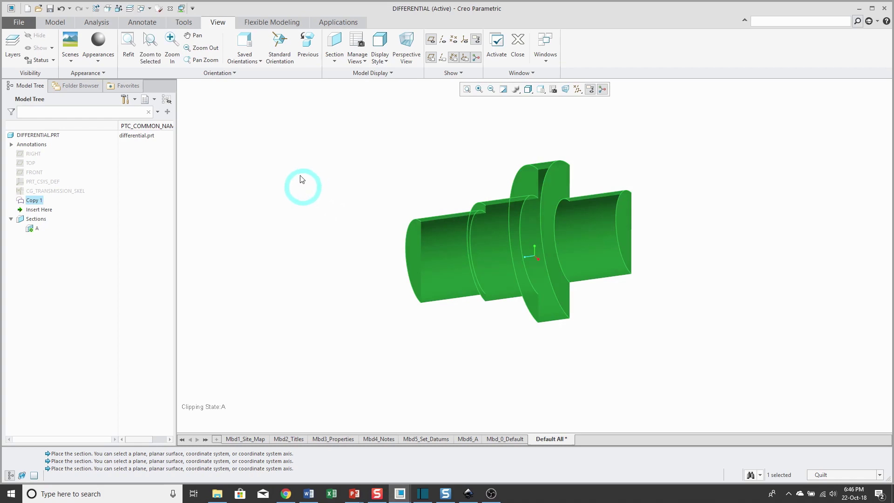
# Solidify the selected Copy 1 quilt into feature Solidify 1.
pyautogui.click(55, 22)
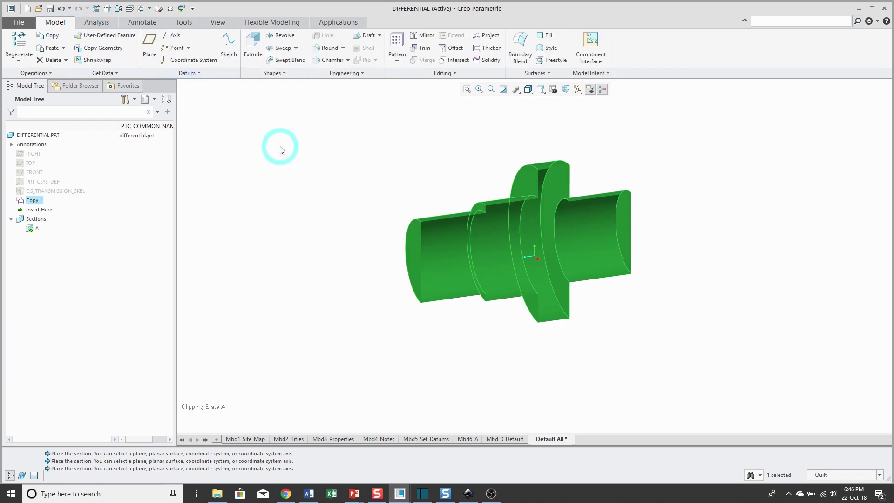
pyautogui.click(493, 61)
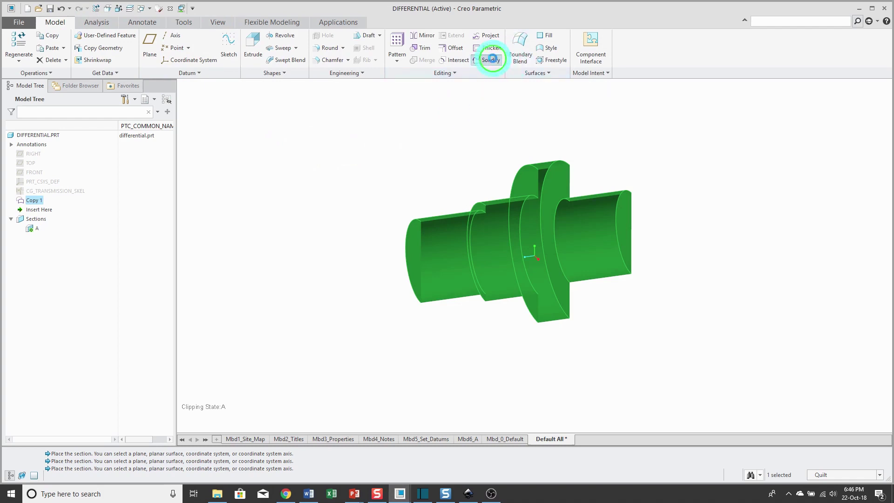
pyautogui.click(463, 134)
pyautogui.scroll(2, 516, 191)
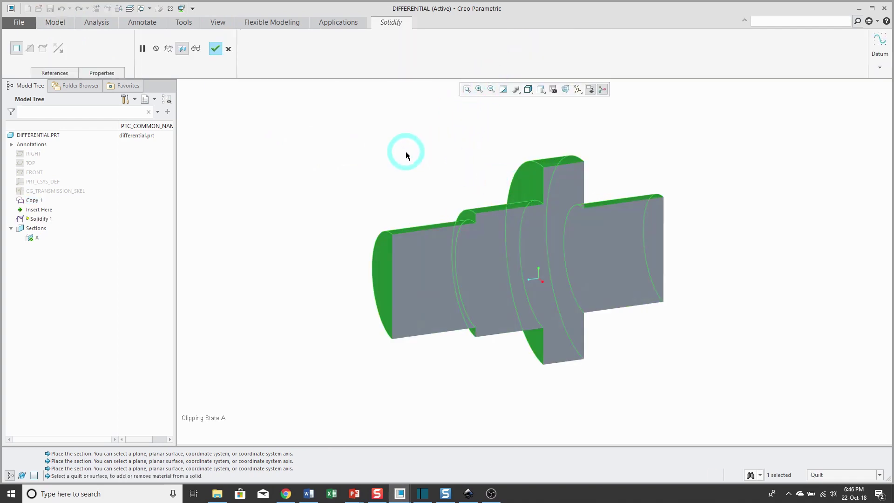
pyautogui.click(255, 96)
pyautogui.click(215, 48)
pyautogui.click(290, 139)
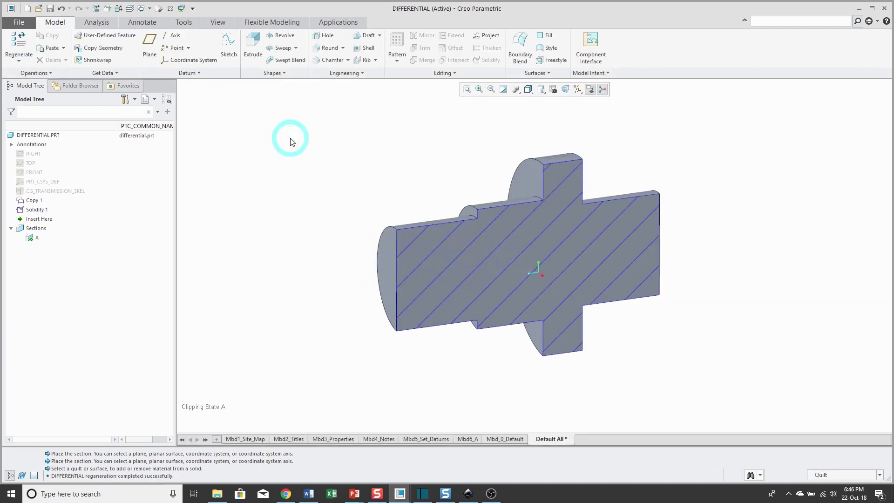
# Deactivate section A to view the whole solid uncut.
pyautogui.click(38, 237)
pyautogui.click(43, 182)
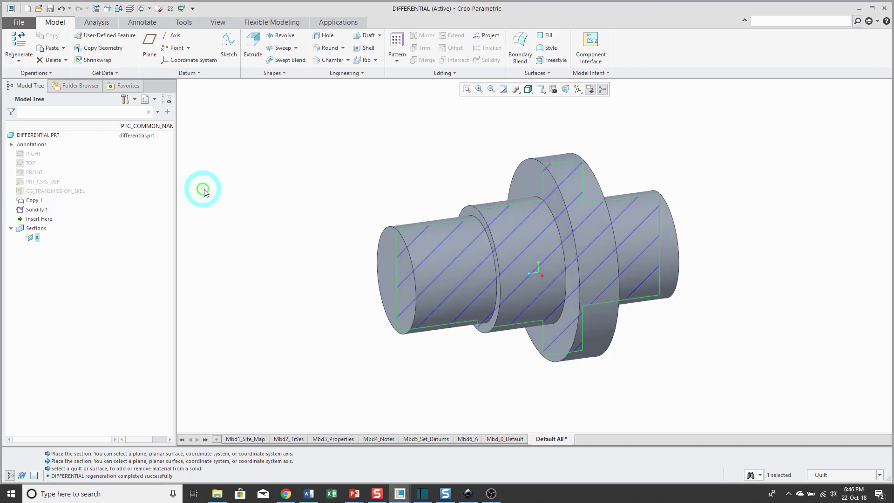
pyautogui.moveTo(312, 189)
pyautogui.mouseDown(button='middle')
pyautogui.moveTo(349, 183)
pyautogui.moveTo(312, 176)
pyautogui.moveTo(309, 189)
pyautogui.moveTo(324, 186)
pyautogui.moveTo(303, 182)
pyautogui.moveTo(312, 186)
pyautogui.moveTo(289, 208)
pyautogui.mouseUp(button='middle')
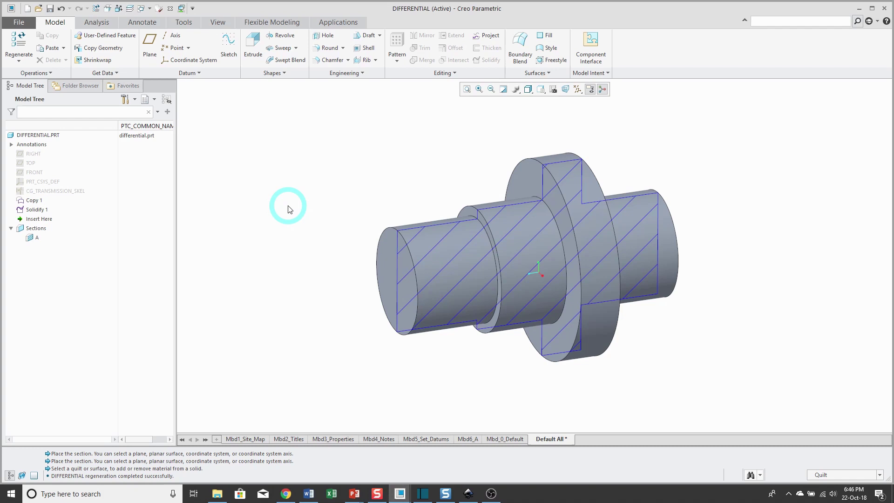
# Suppress the Solidify 1 feature.
pyautogui.click(35, 212)
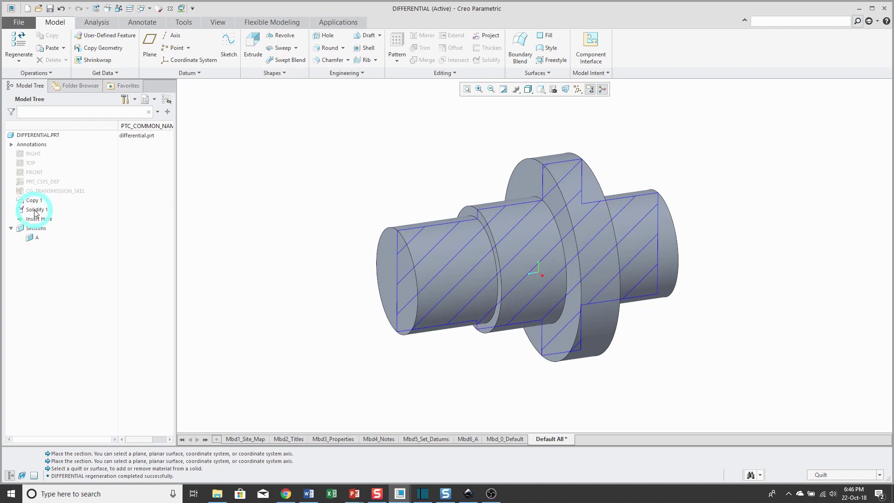
pyautogui.click(35, 212)
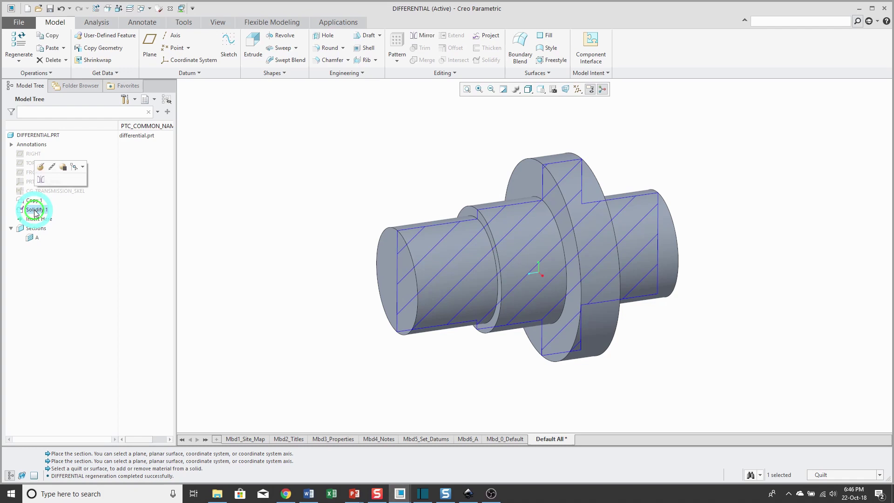
pyautogui.click(64, 167)
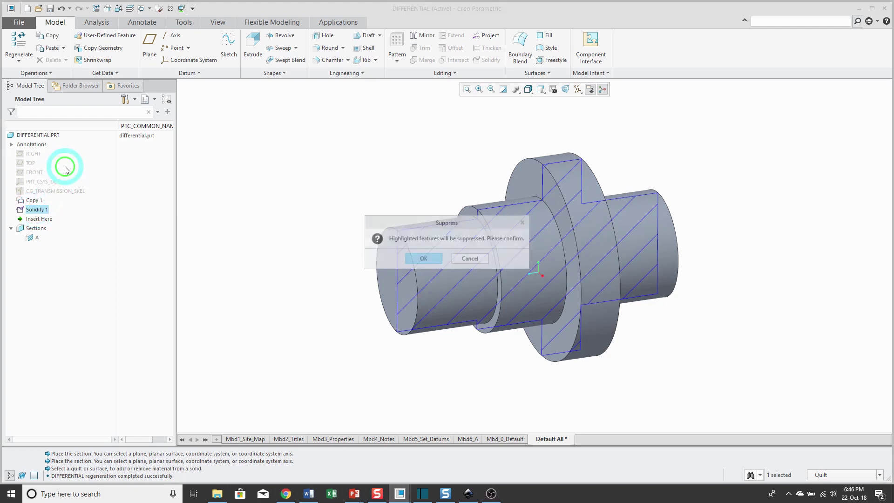
pyautogui.click(427, 258)
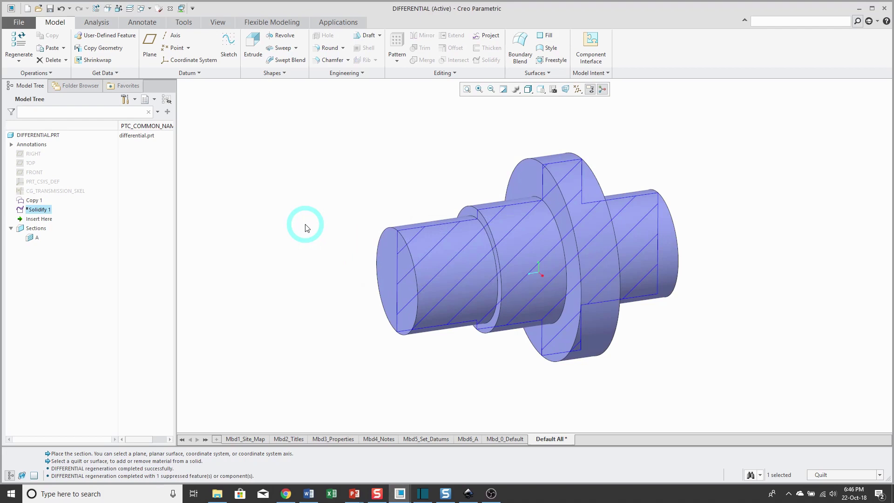
# Reactivate section A and select the Copy 1 quilt.
pyautogui.click(36, 238)
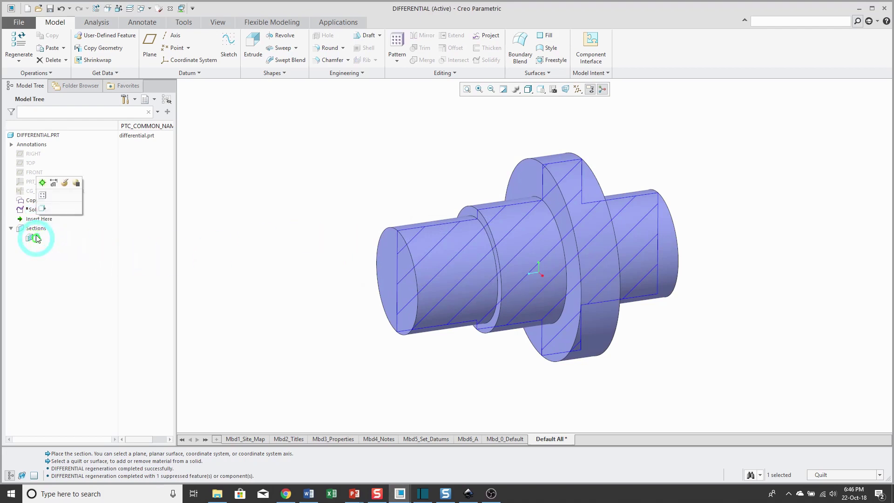
pyautogui.click(43, 183)
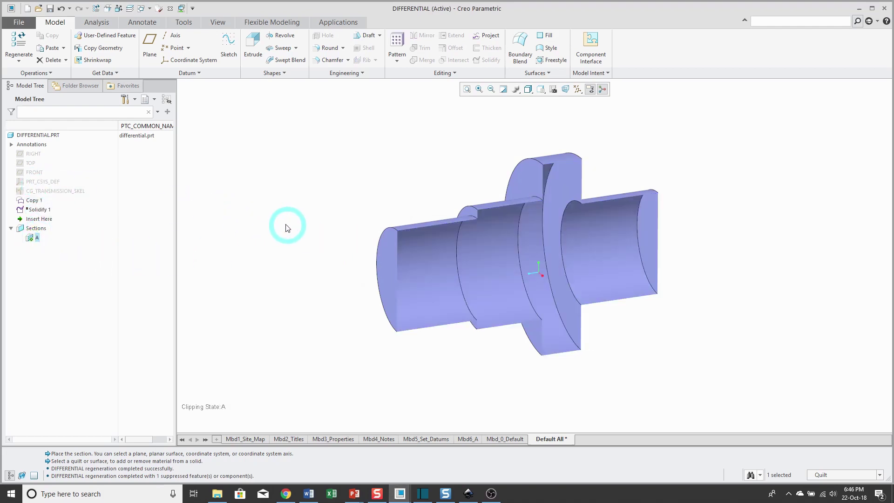
pyautogui.moveTo(281, 224)
pyautogui.mouseDown(button='middle')
pyautogui.moveTo(303, 223)
pyautogui.moveTo(294, 227)
pyautogui.mouseUp(button='middle')
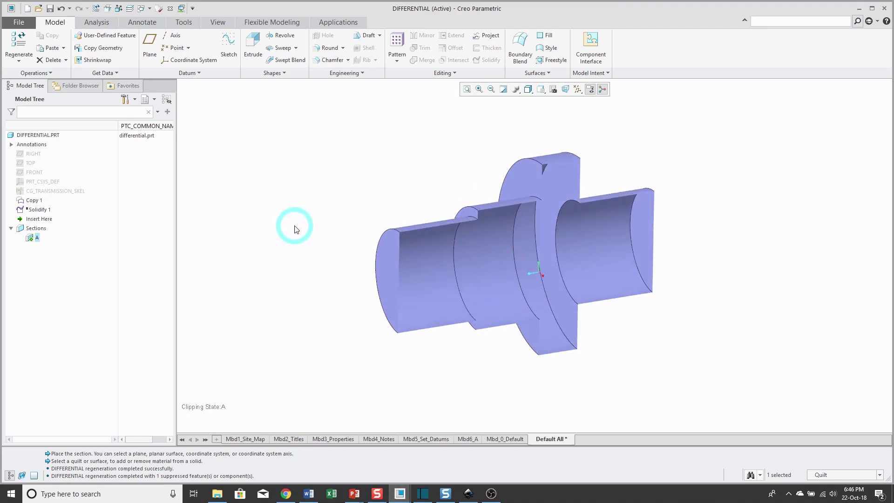
pyautogui.click(442, 285)
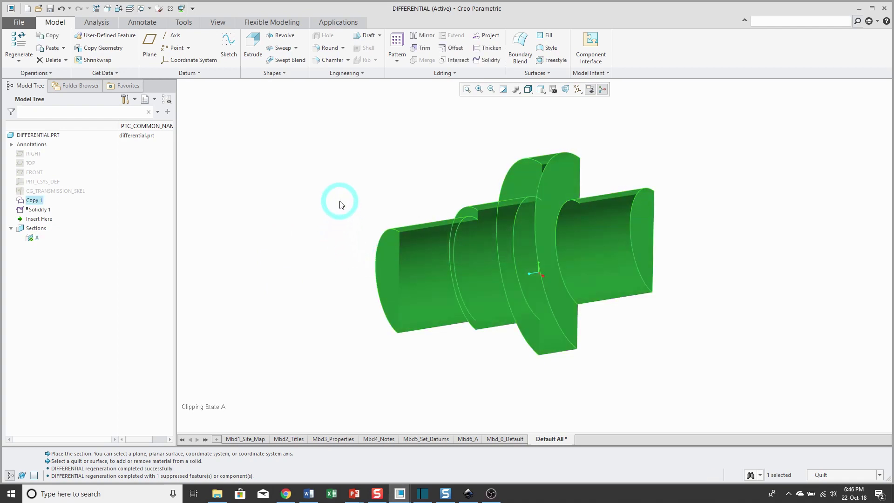
# Thicken the Copy 1 quilt inward to 0.25 thickness as Thicken 1.
pyautogui.click(488, 48)
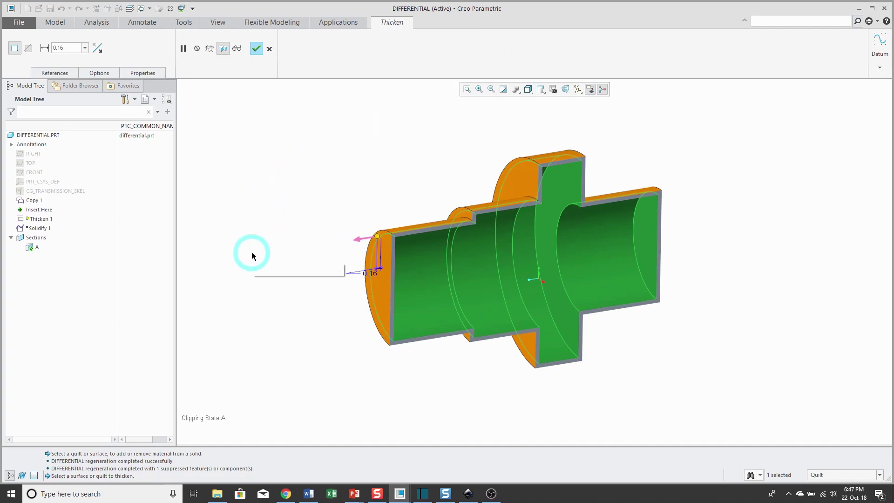
pyautogui.click(356, 243)
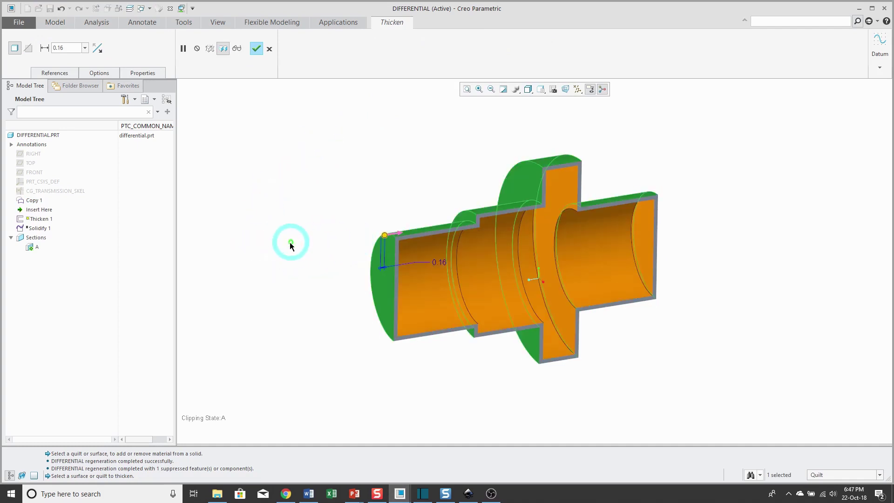
pyautogui.doubleClick(440, 263)
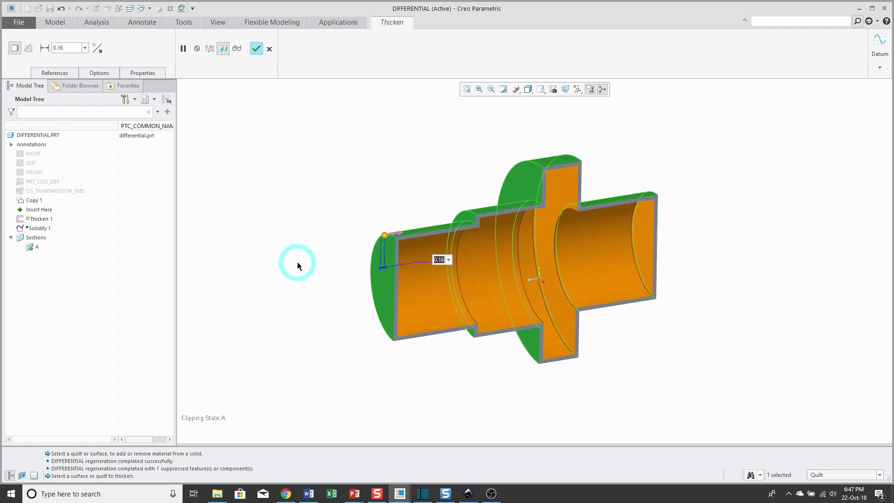
pyautogui.write('0.25')
pyautogui.press('Return')
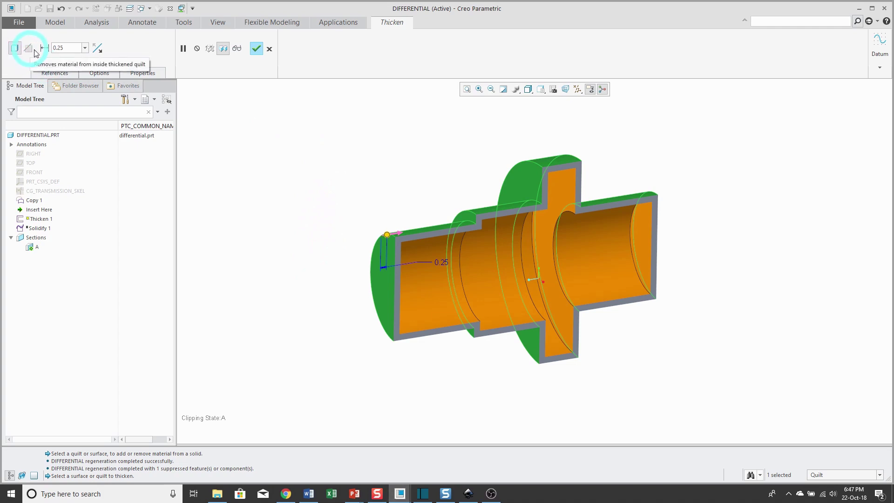
pyautogui.click(256, 48)
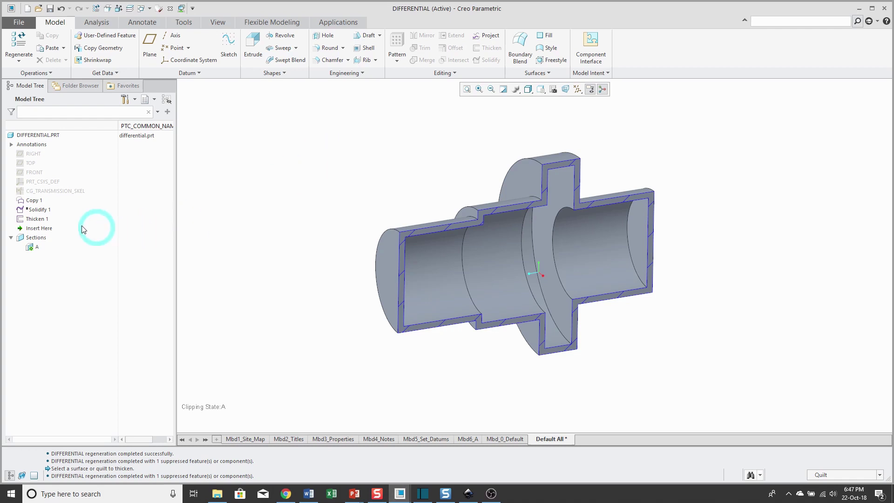
# Suppress Thicken 1 and deactivate section A.
pyautogui.click(35, 219)
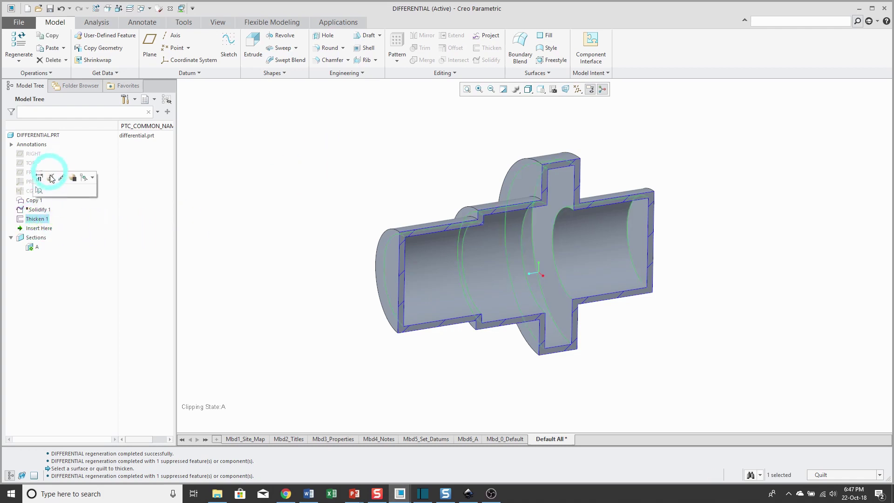
pyautogui.click(73, 178)
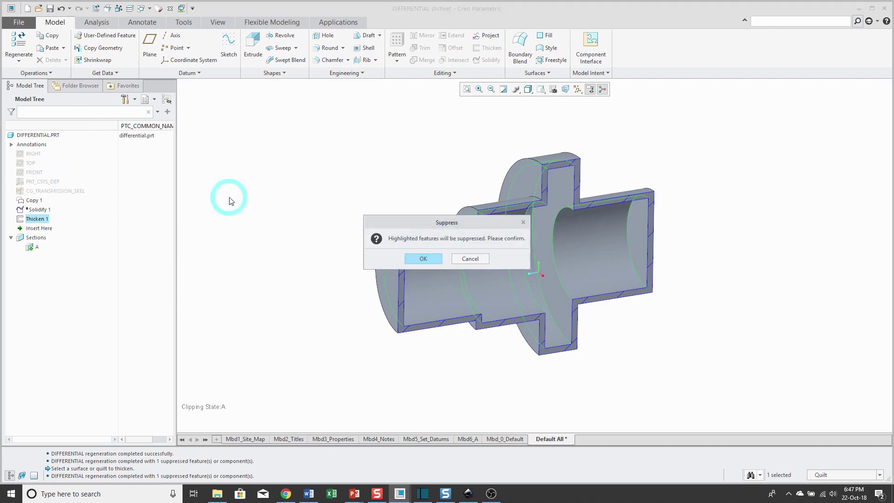
pyautogui.click(426, 258)
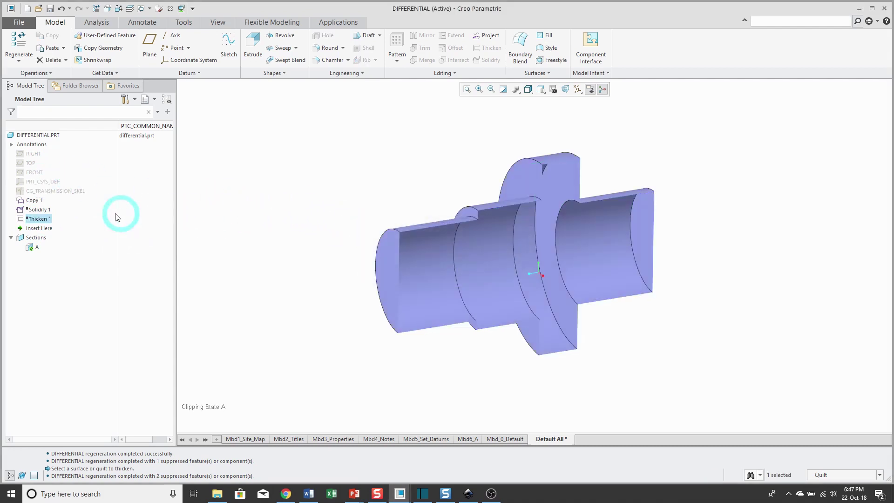
pyautogui.click(32, 246)
pyautogui.click(42, 193)
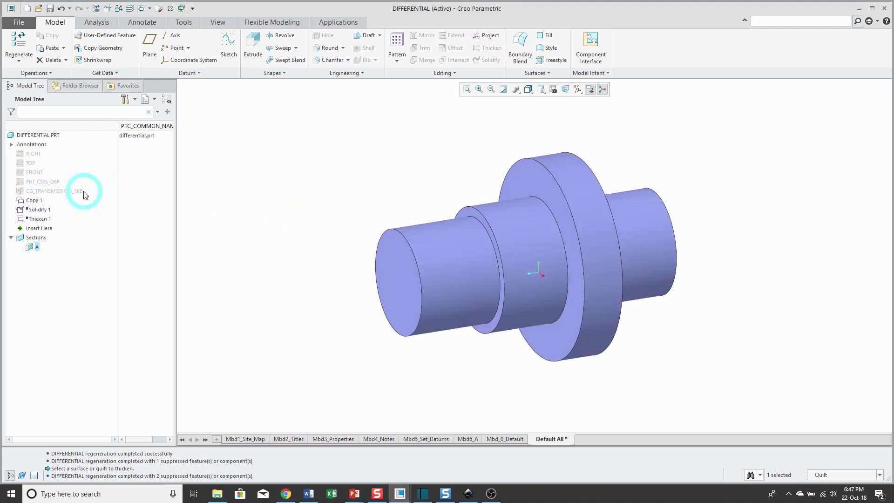